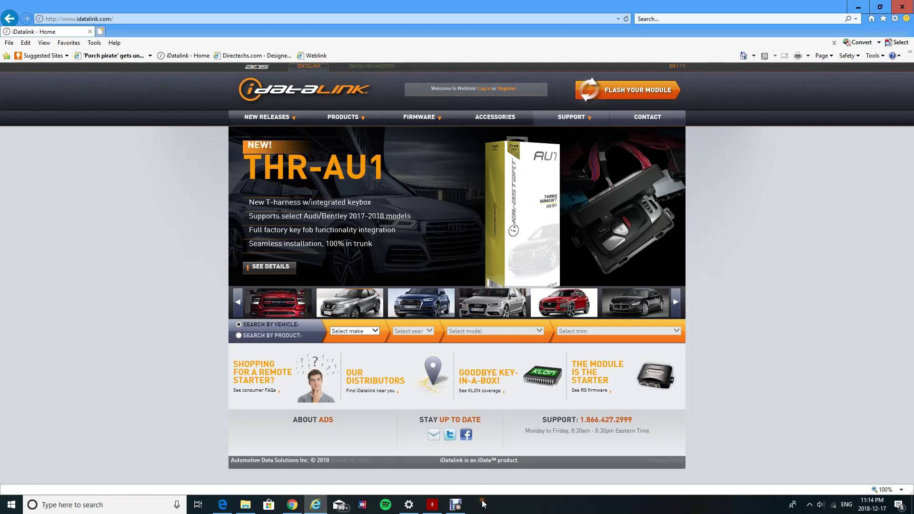
Bring the Edge window with the USB Weblink Updater cable product page to the front.
left_click(222, 504)
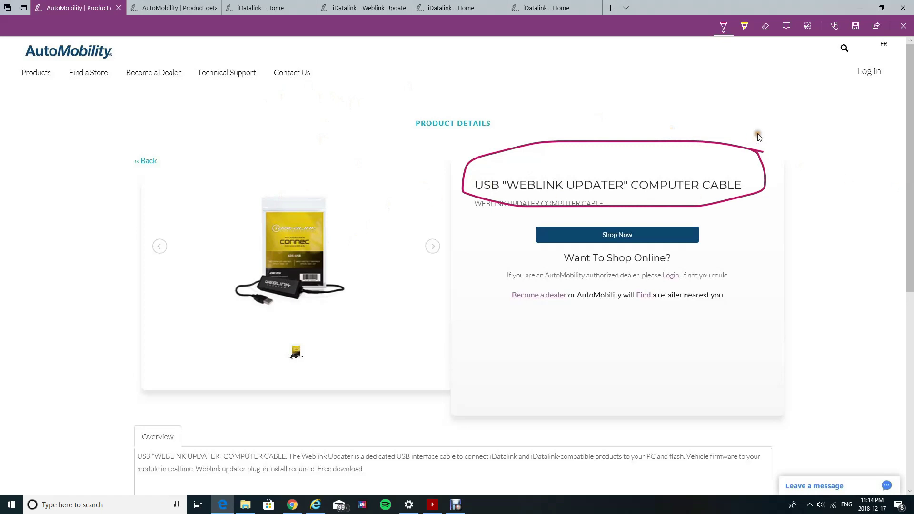
View the Multiple Transponder Kit page, then the annotated iDatalink home page tab.
left_click(162, 7)
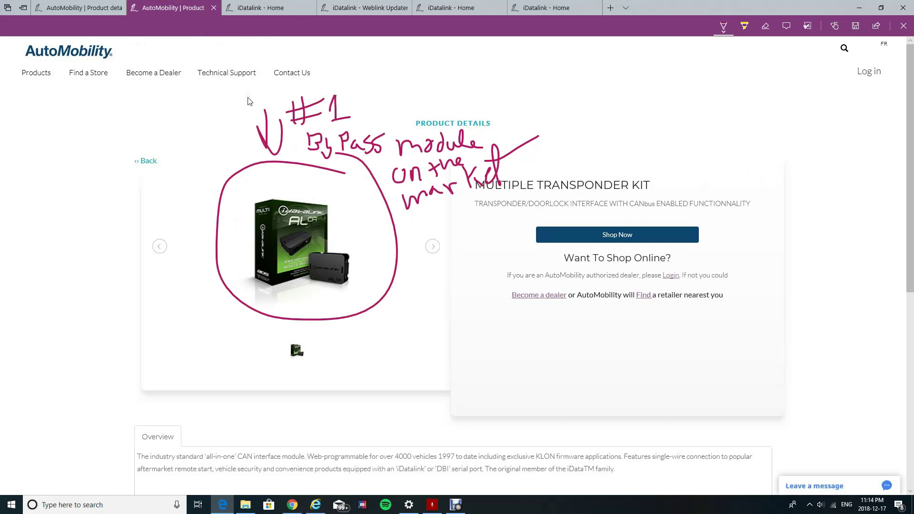
left_click(268, 6)
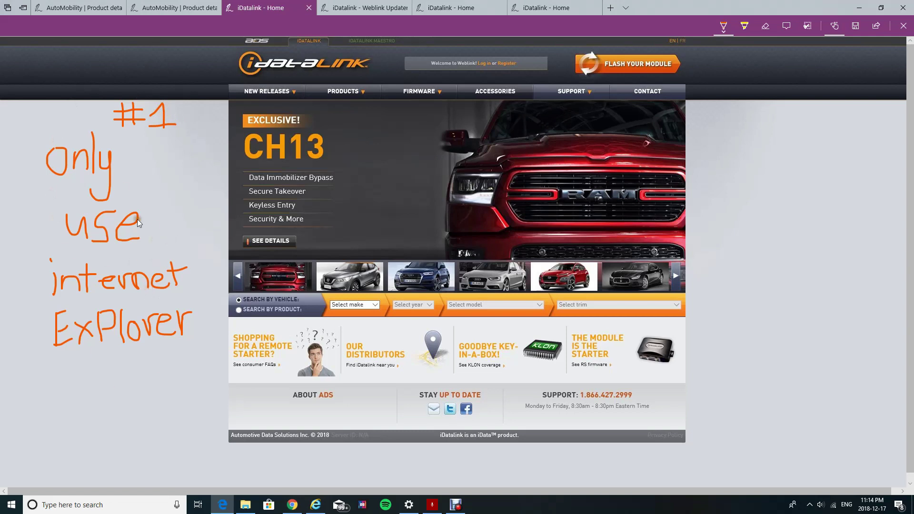
Cycle through the Weblink Updater error page and annotated home pages, then return to Internet Explorer.
key("ctrl+Tab")
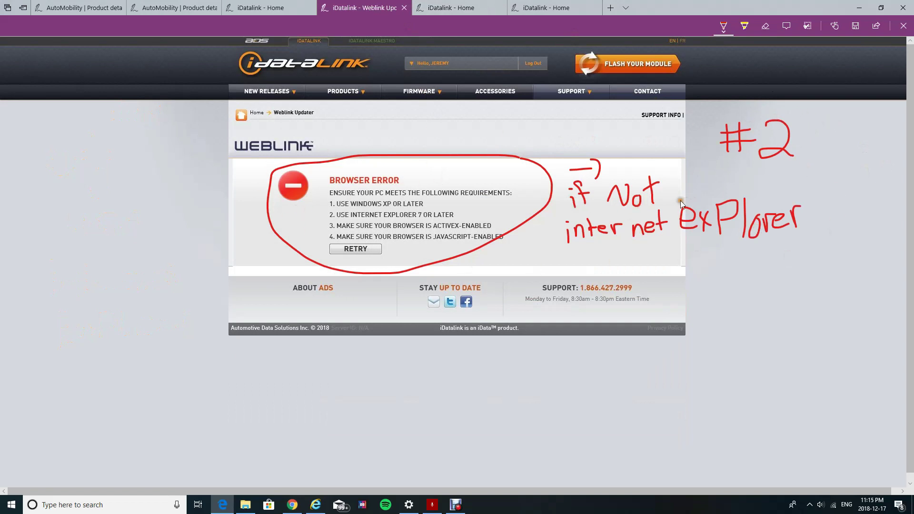
key("ctrl+Tab")
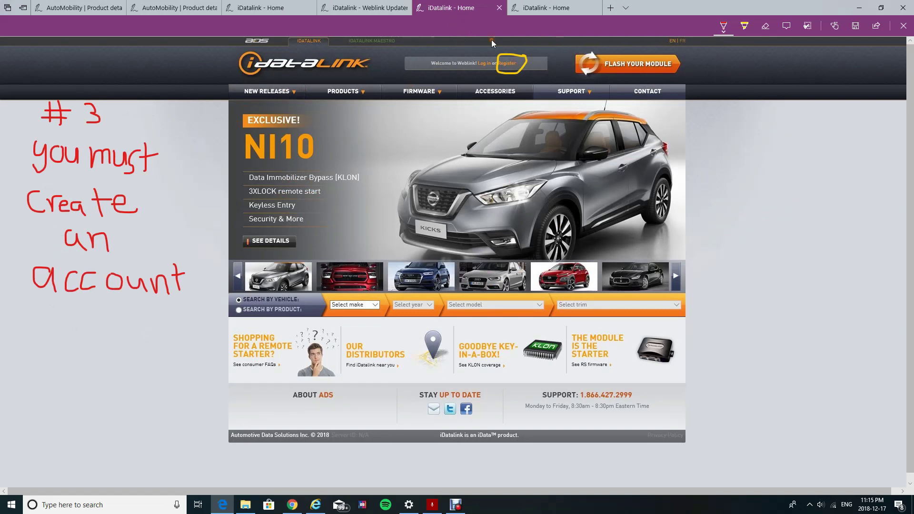
left_click(543, 6)
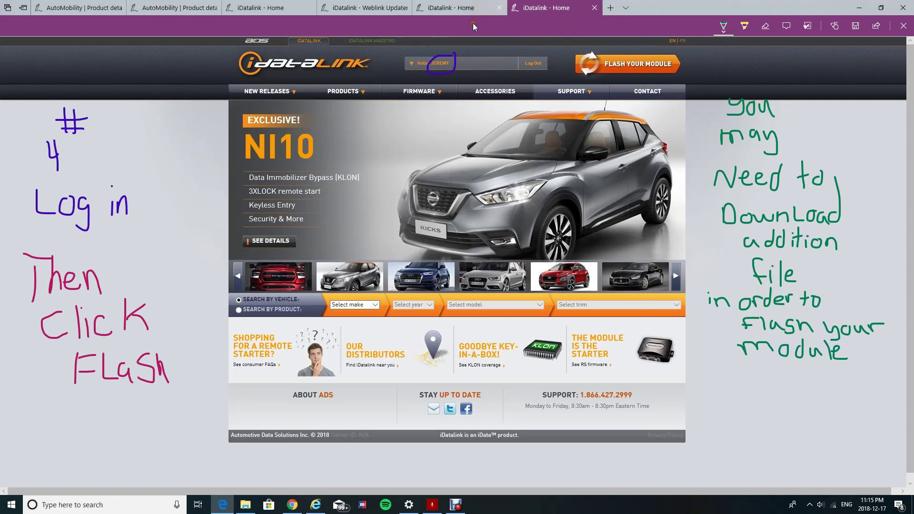
left_click(316, 508)
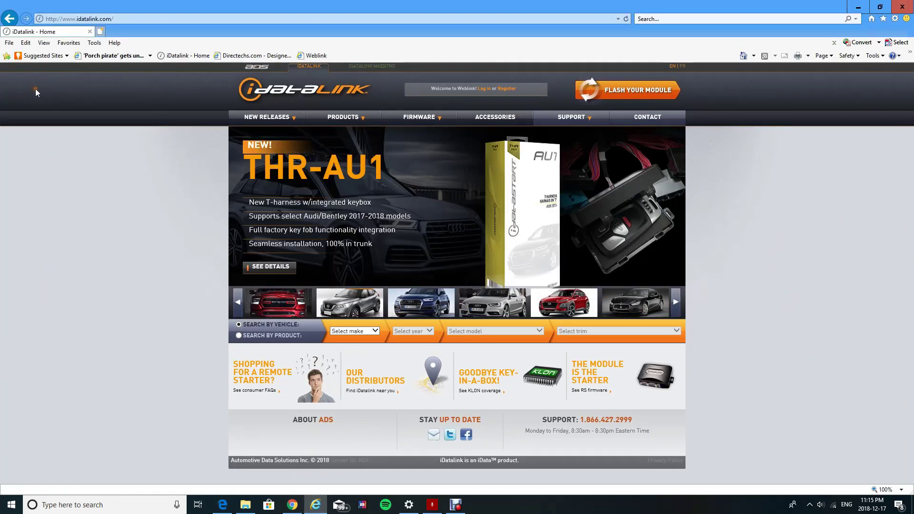
Search by vehicle for Kia, 2012, Rio, Std. Key Sedan 4 Cyl. Automatic.
mouse_move(344, 117)
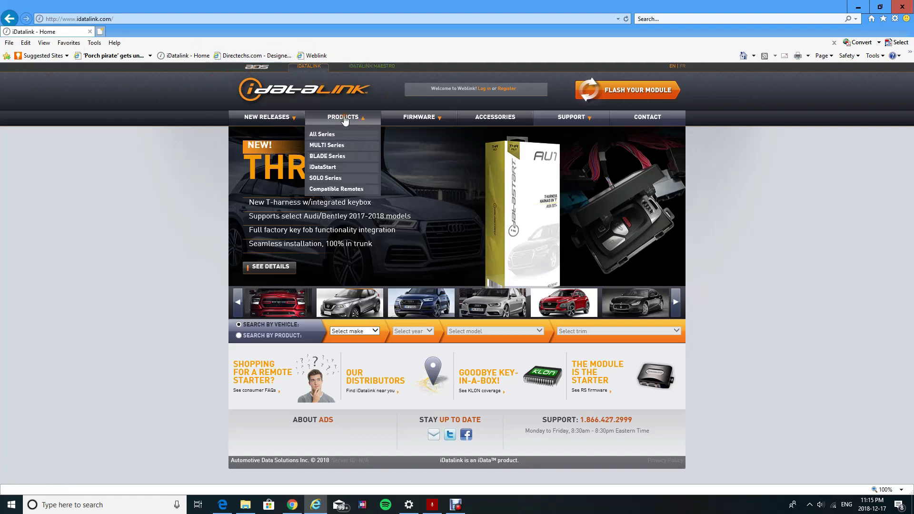
left_click(365, 333)
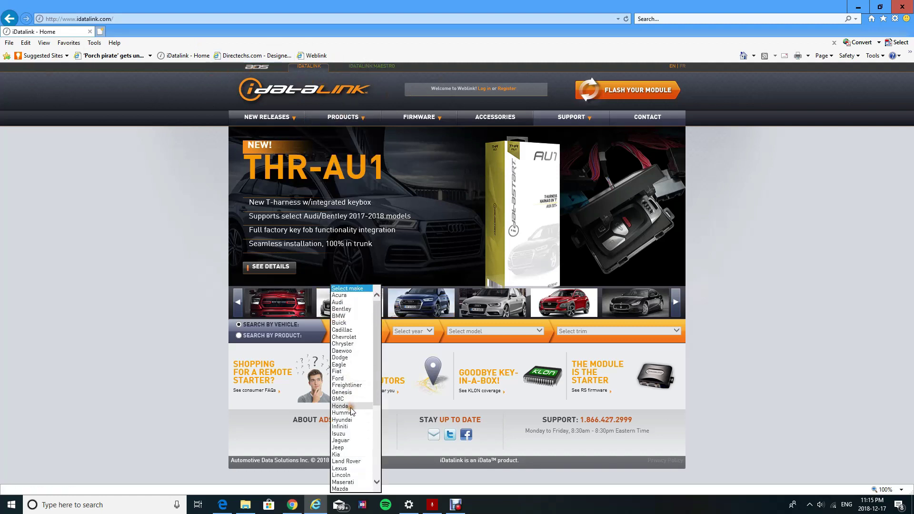
left_click(344, 454)
left_click(413, 332)
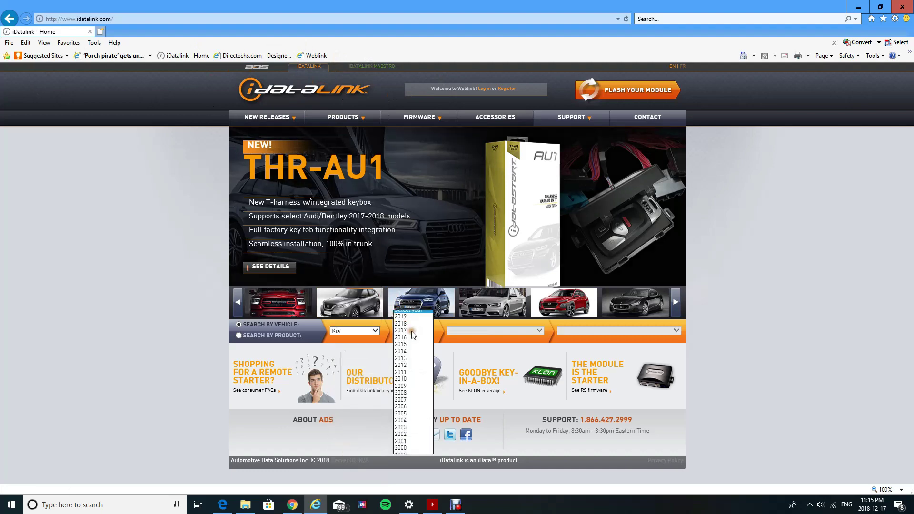
left_click(402, 364)
left_click(494, 332)
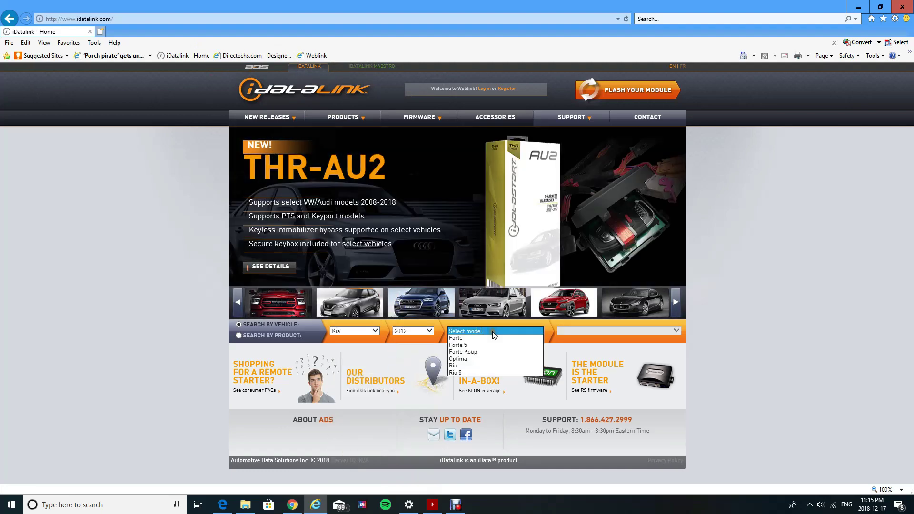
left_click(484, 379)
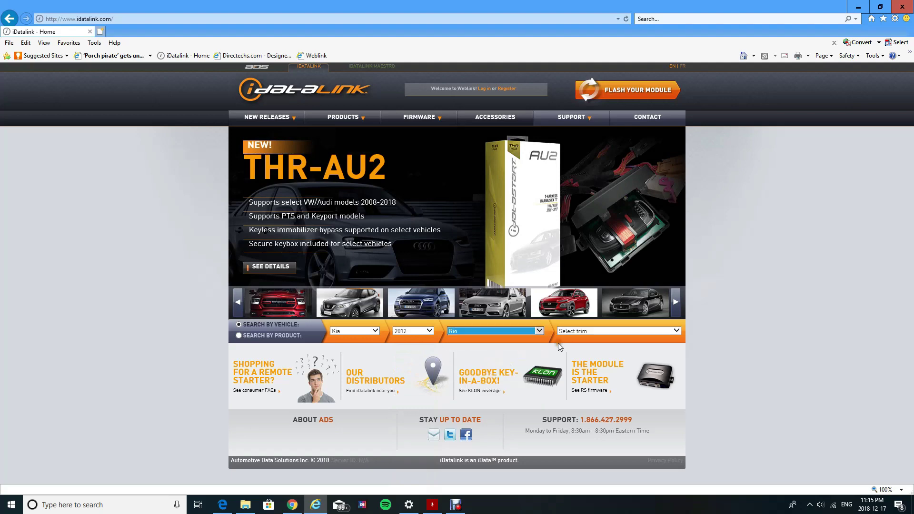
left_click(582, 332)
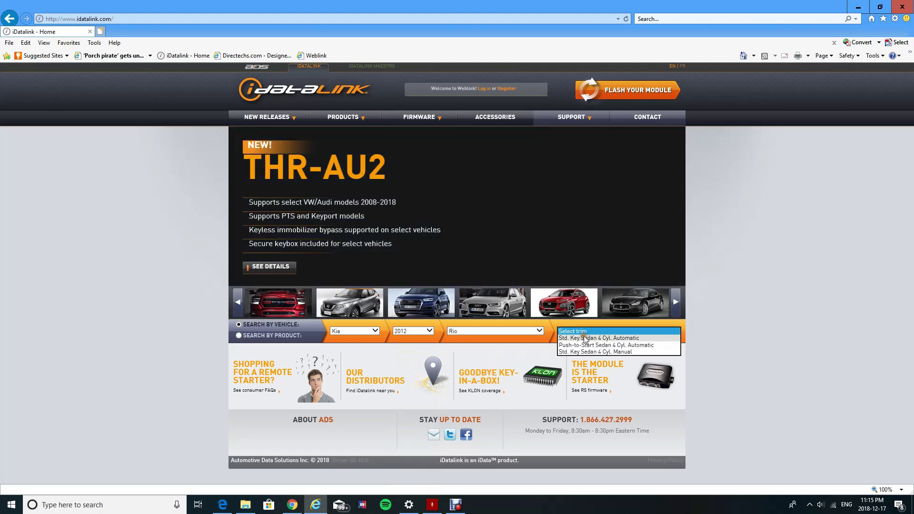
left_click(617, 338)
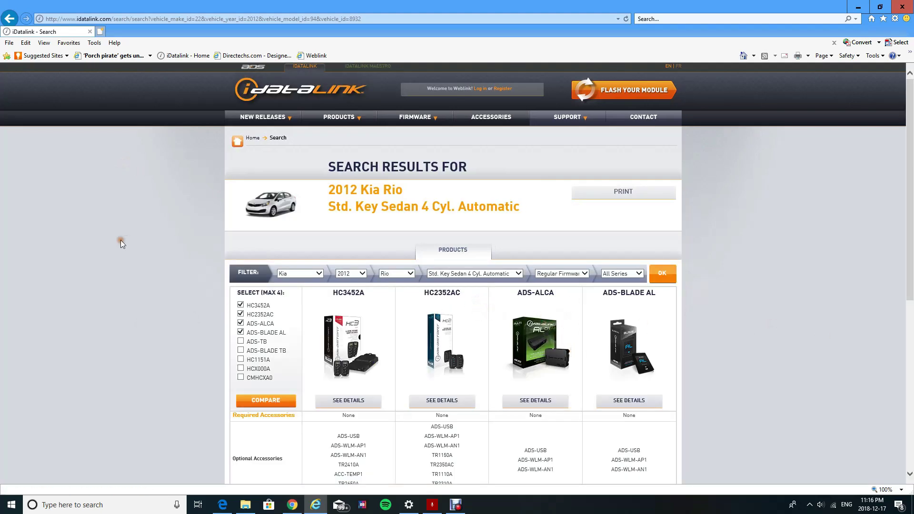
Compare only ADS-TB and ADS-ALCA side by side.
left_click(241, 305)
left_click(241, 315)
left_click(241, 323)
left_click(241, 333)
left_click(241, 341)
left_click(241, 323)
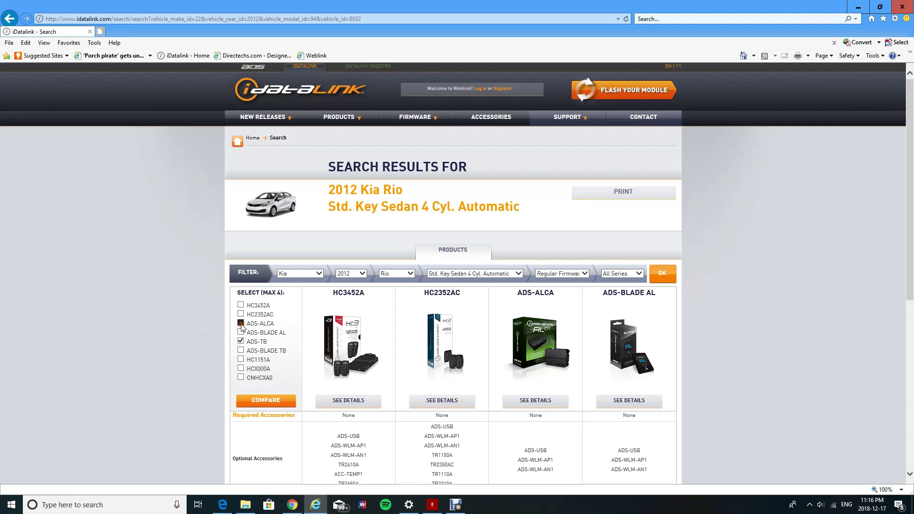
left_click(267, 401)
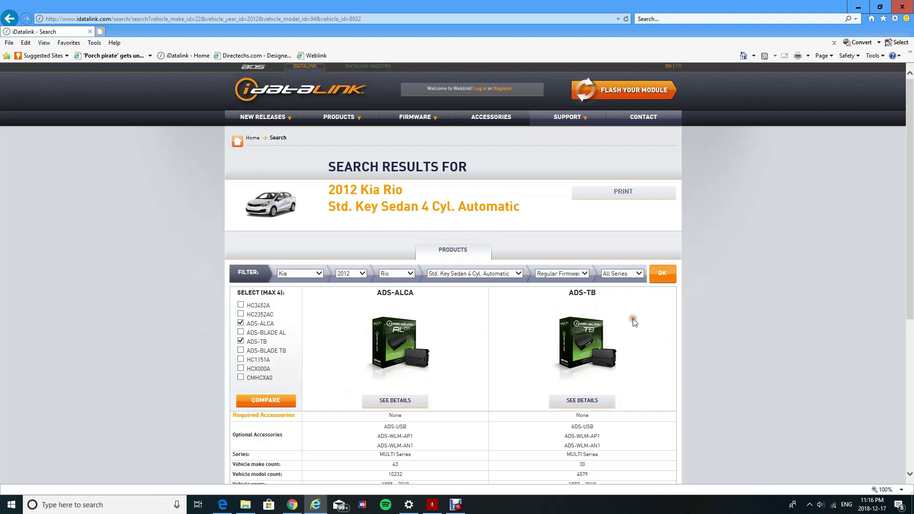
Open the ADS-ALCA product page and go to the Weblink login page.
scroll(634, 323, "down", 2)
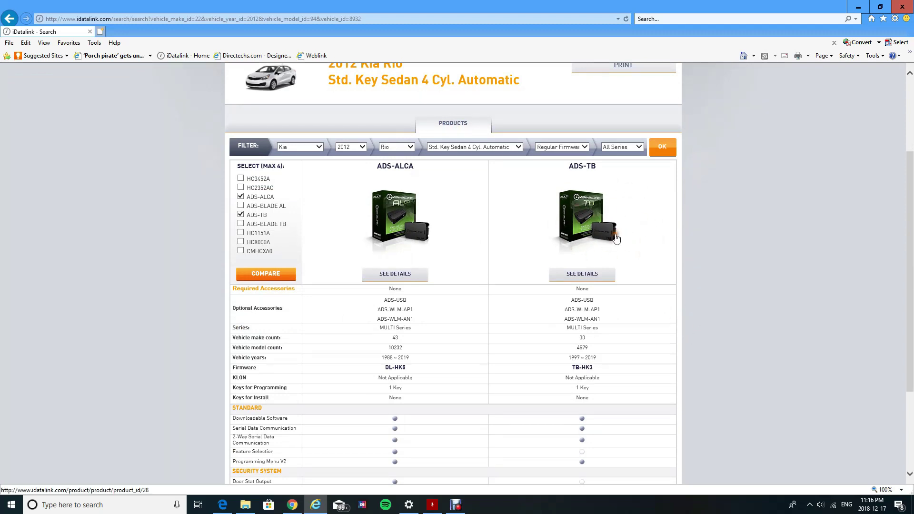
left_click(404, 214)
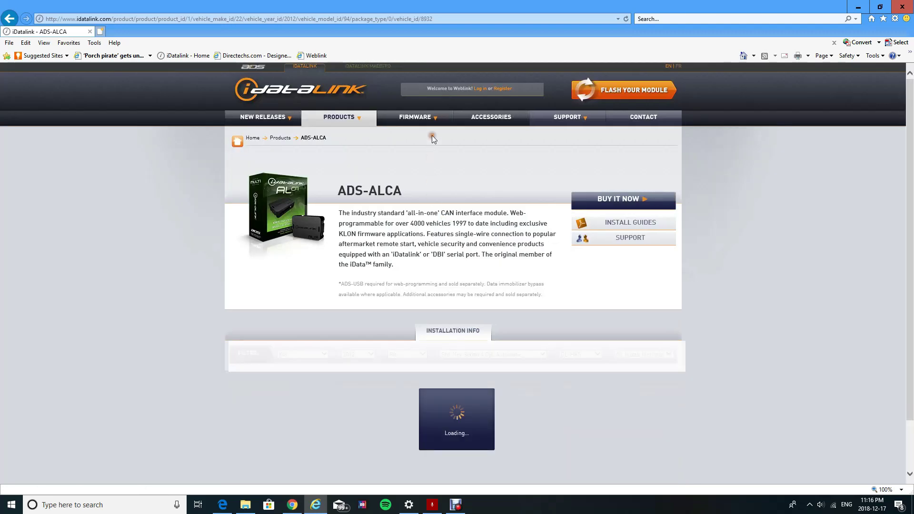
left_click(480, 90)
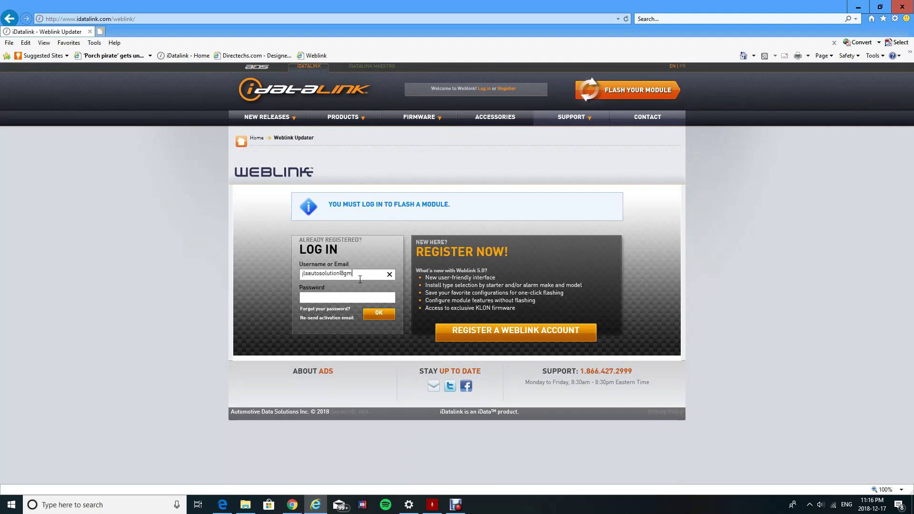
Finish entering the account e-mail and log in to Weblink Updater.
type("ail.com")
key("Return")
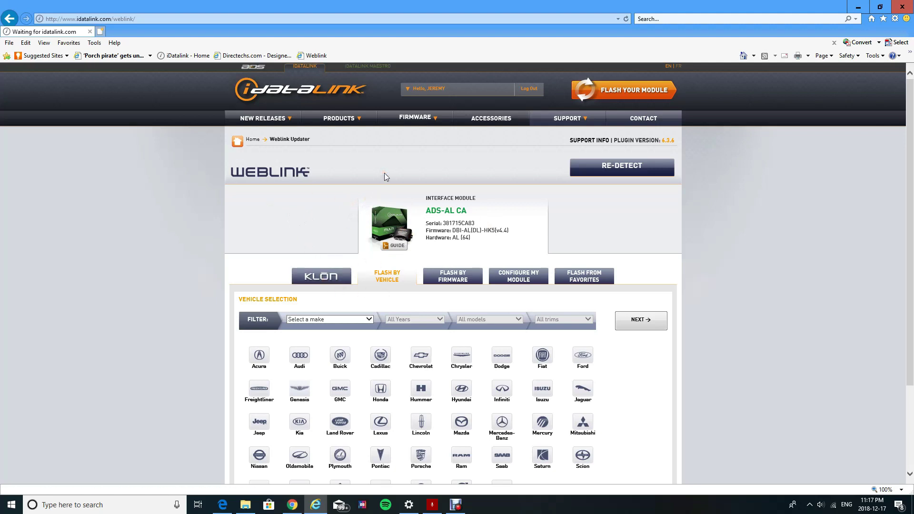
Select a 2012 Kia Rio with the Std. Key Sedan automatic trim.
left_click(367, 326)
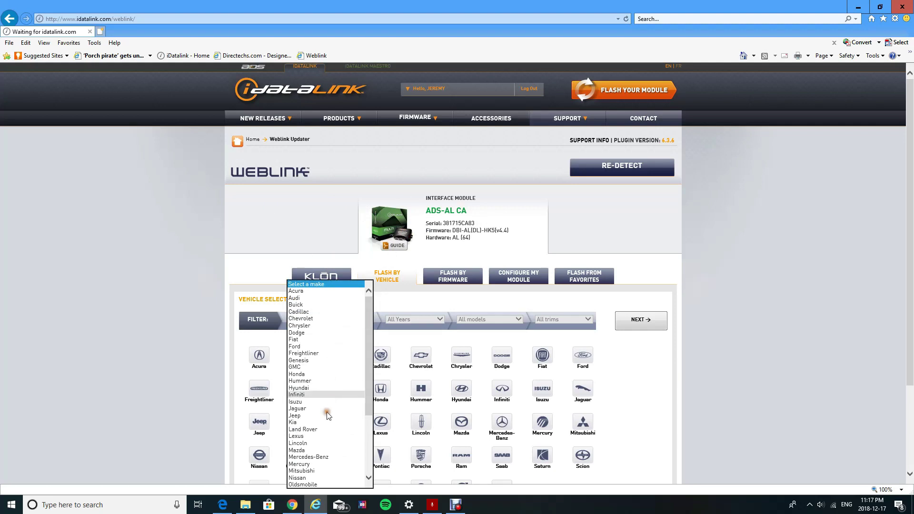
left_click(323, 422)
left_click(416, 319)
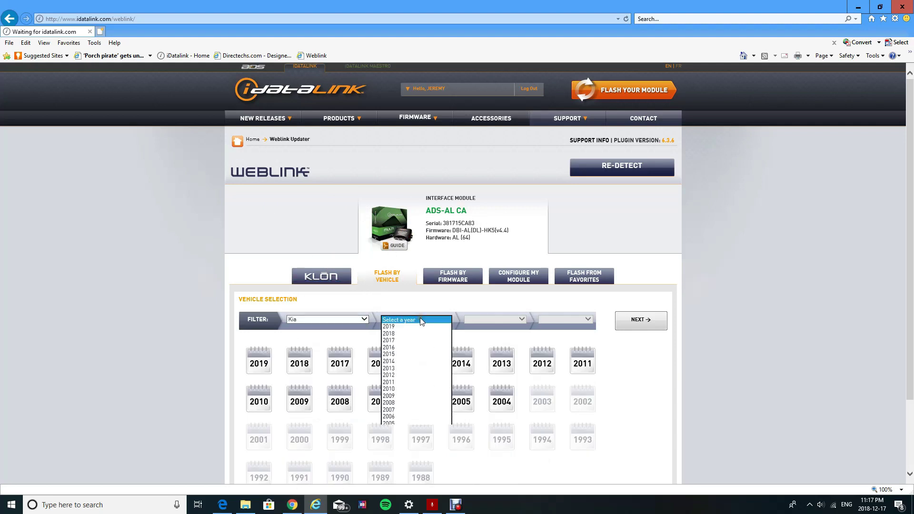
left_click(409, 376)
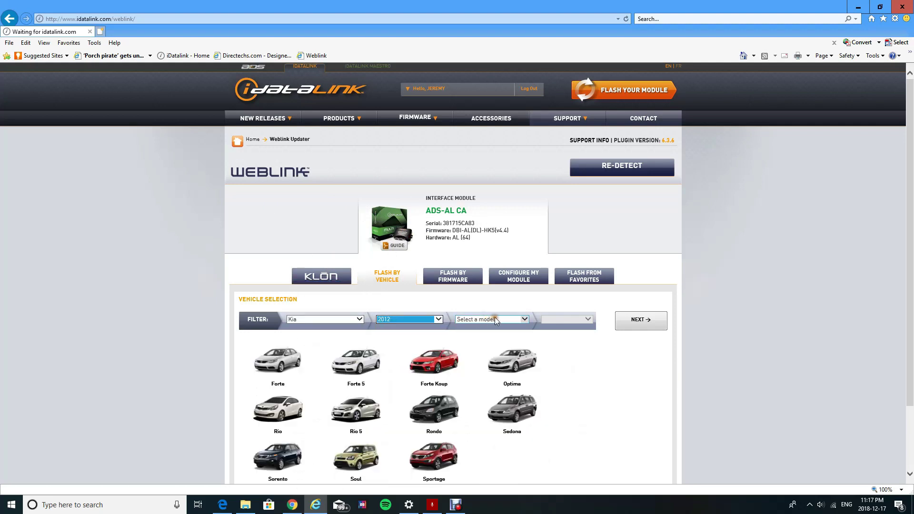
left_click(498, 317)
left_click(476, 354)
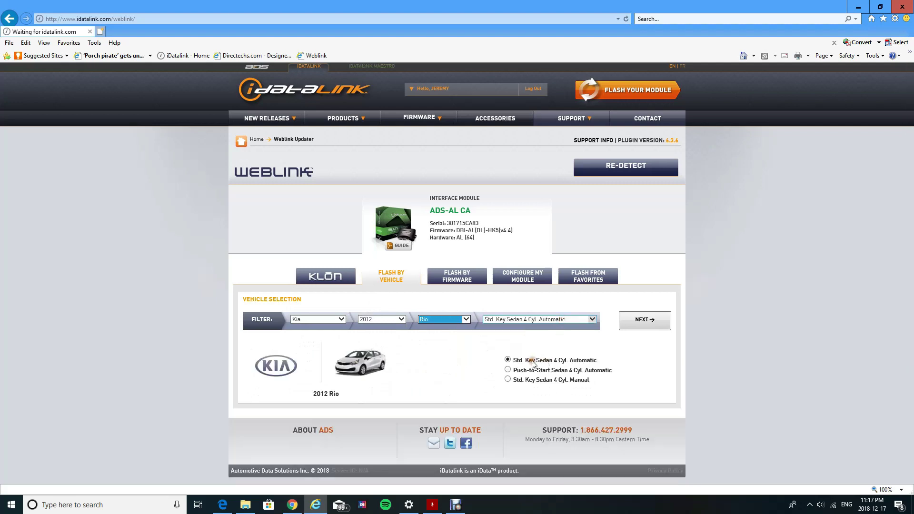
left_click(638, 323)
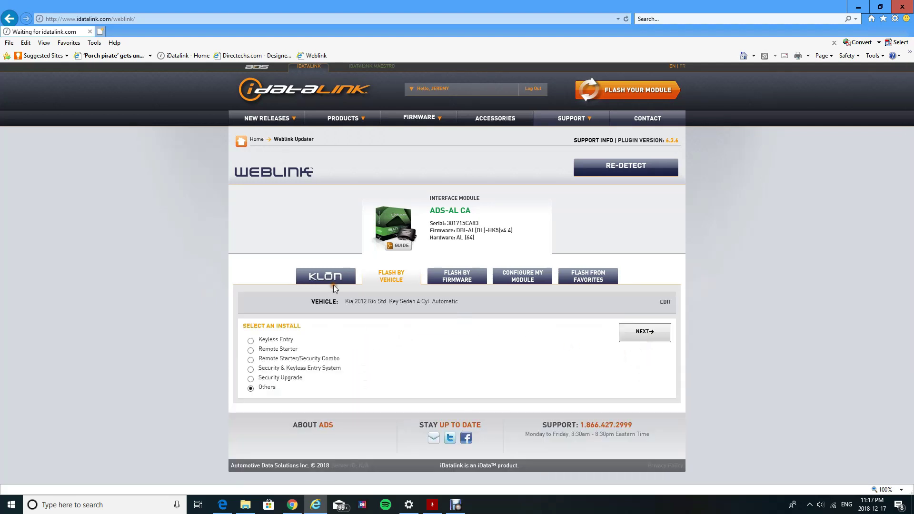
Choose Remote Starter as install type with a Clifford 4105X device.
left_click(250, 350)
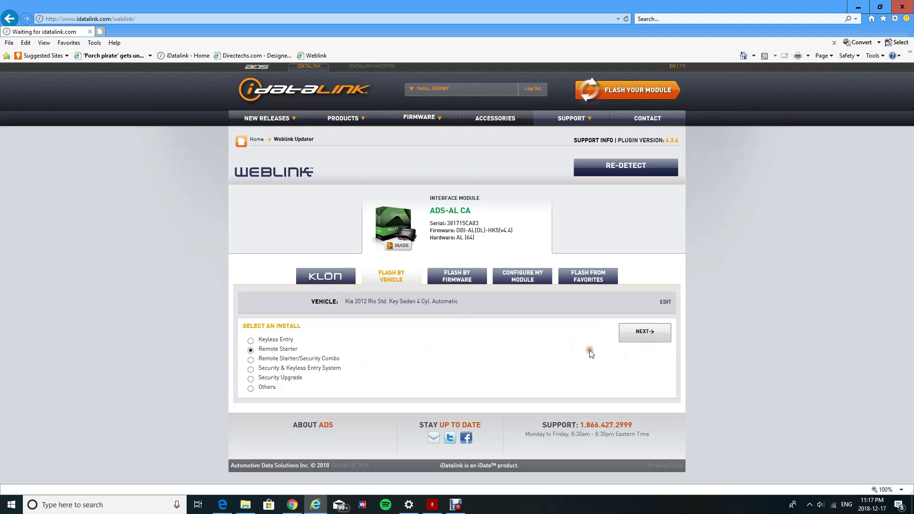
left_click(645, 333)
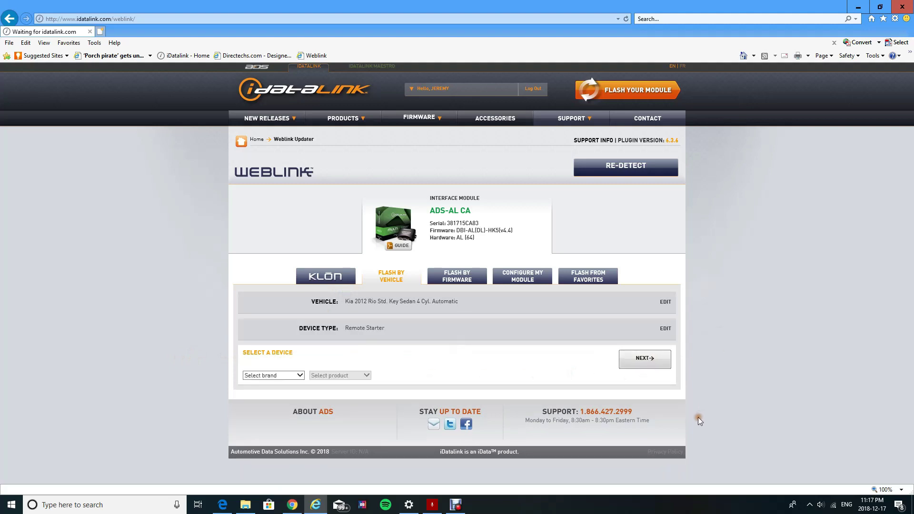
left_click(281, 375)
left_click(278, 366)
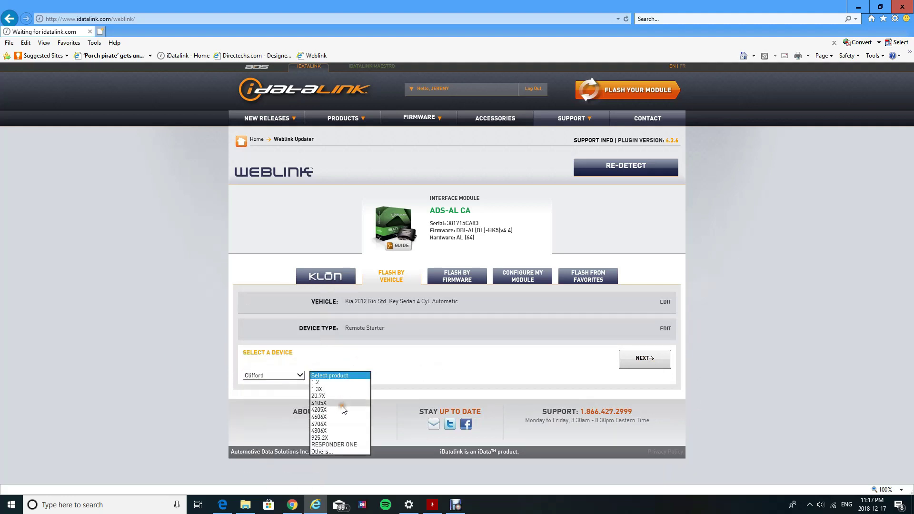
left_click(340, 403)
left_click(655, 364)
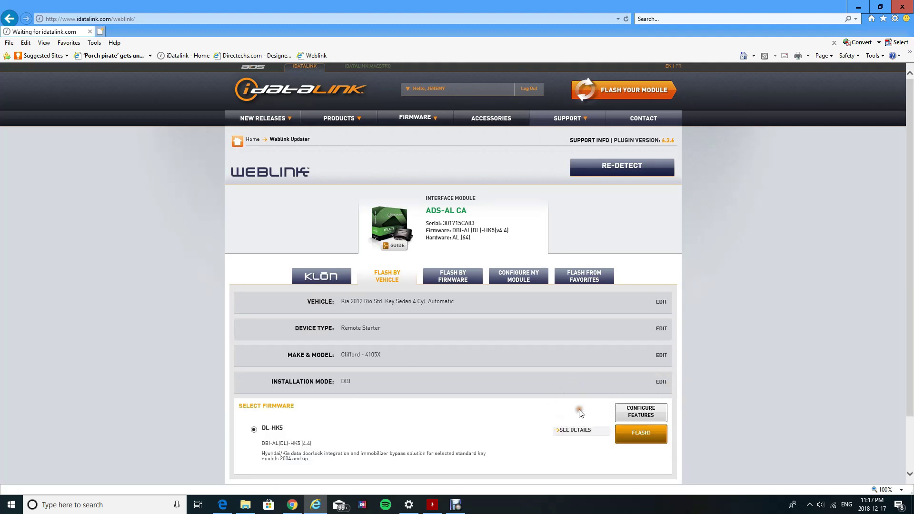
Reconfirm DBI installation mode and start flashing DL-HK5 firmware onto the ADS-AL CA module.
scroll(564, 393, "down", 2)
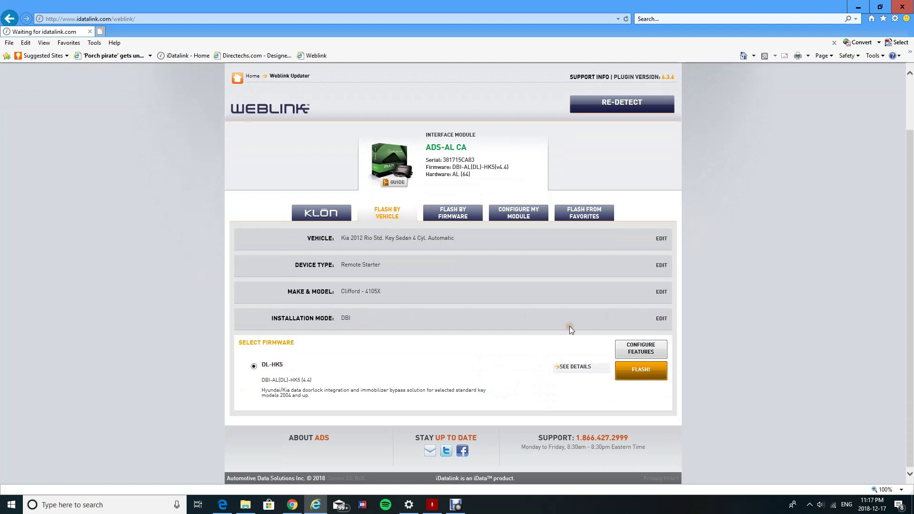
left_click(659, 318)
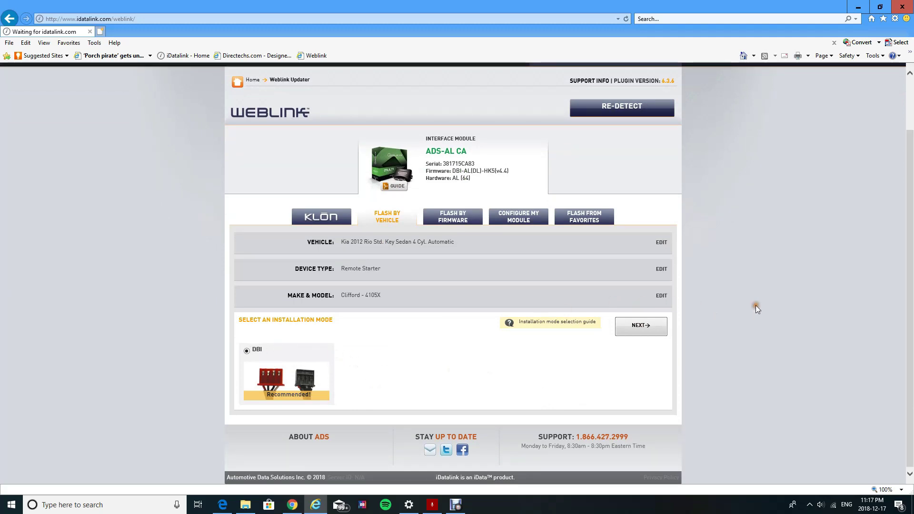
left_click(652, 332)
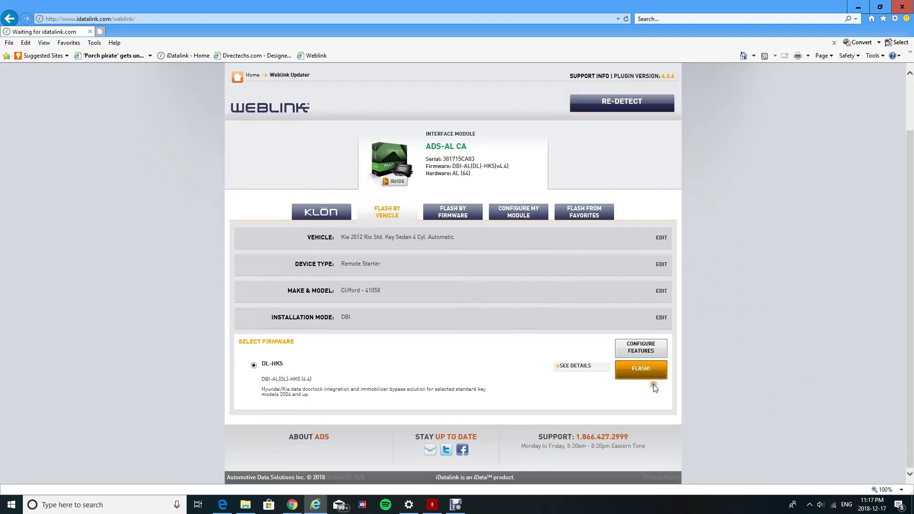
left_click(640, 370)
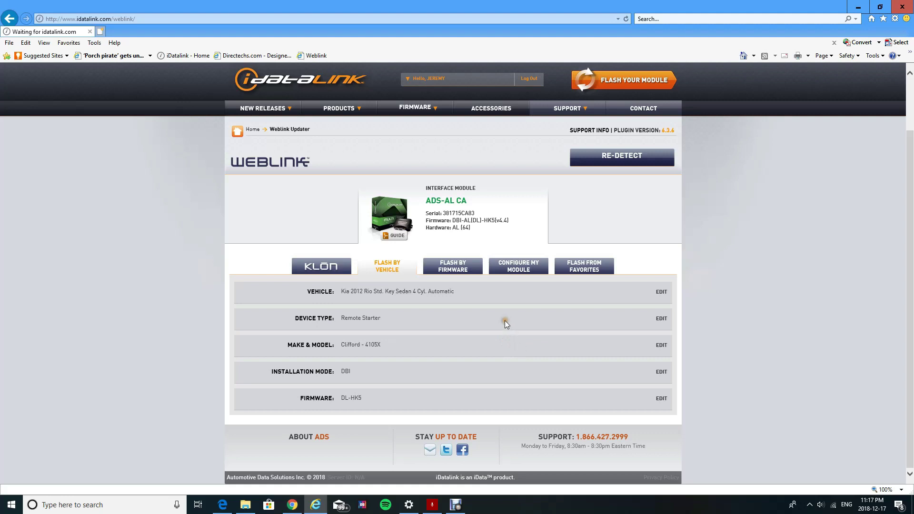
scroll(499, 325, "down", 3)
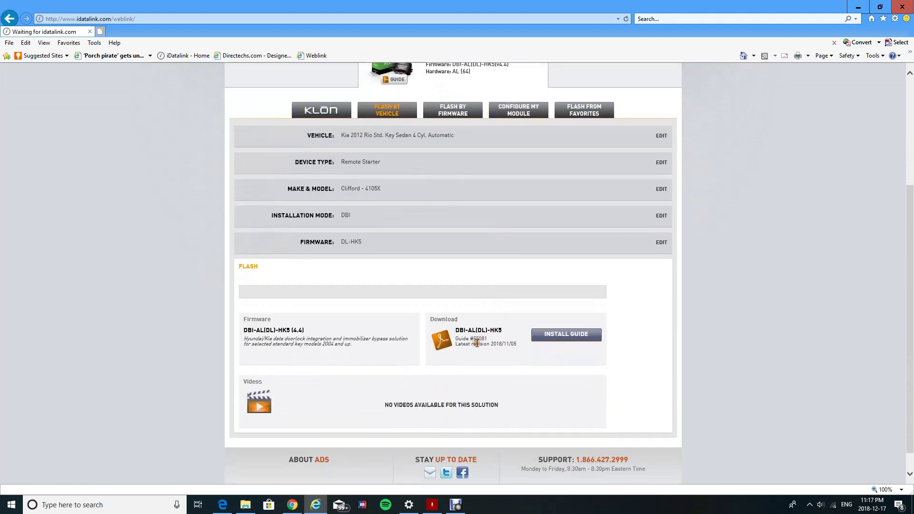
Wait for the DL-HK5 flash progress bar to reach Flashing Completed.
scroll(476, 342, "down", 1)
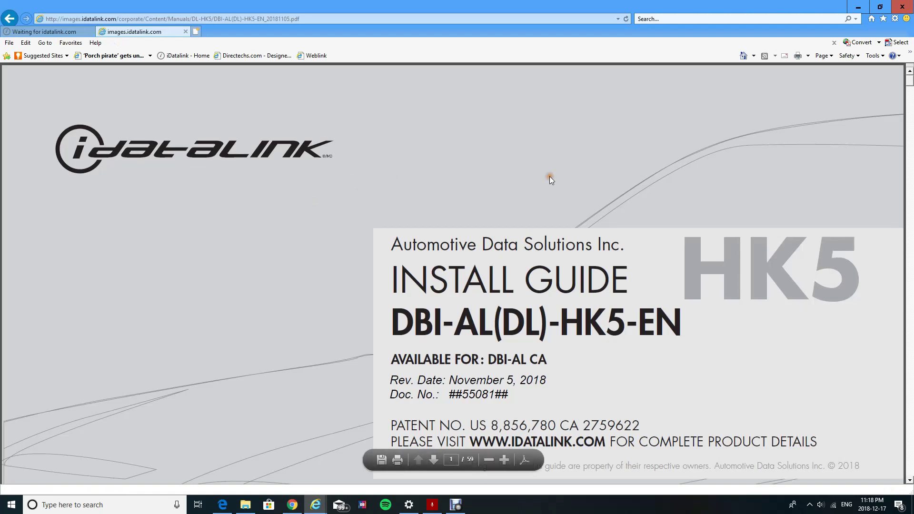
Scroll to page 2's Install Type Selection table and find Kia Rio STD key AT/MT, type 12.
scroll(536, 284, "down", 2)
scroll(536, 283, "down", 6)
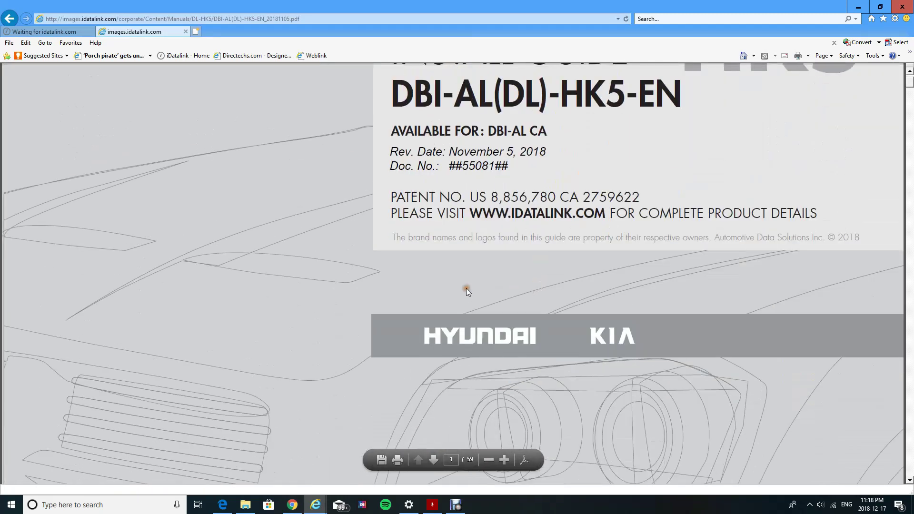
scroll(476, 257, "down", 10)
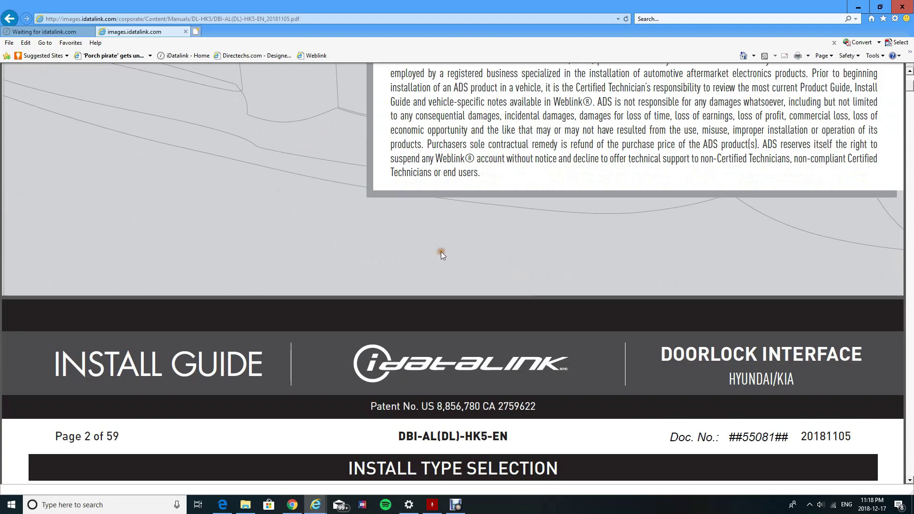
scroll(512, 229, "down", 6)
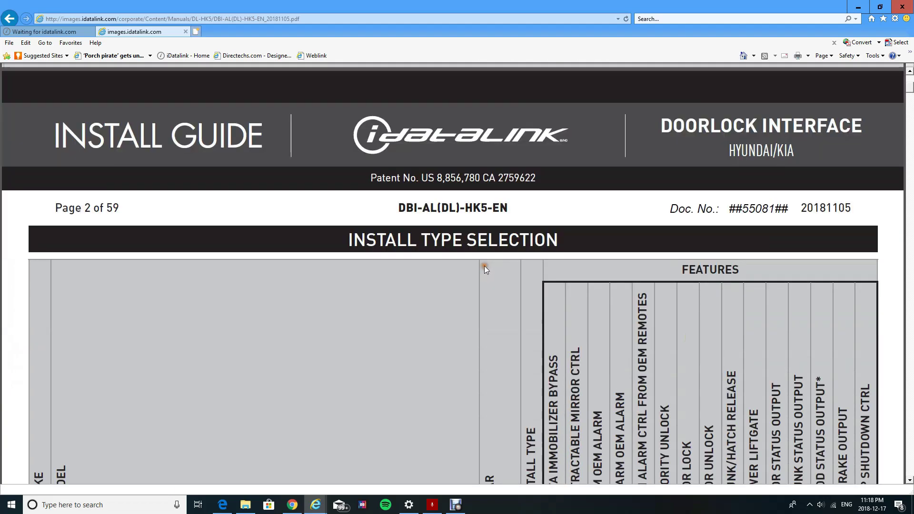
scroll(492, 272, "down", 7)
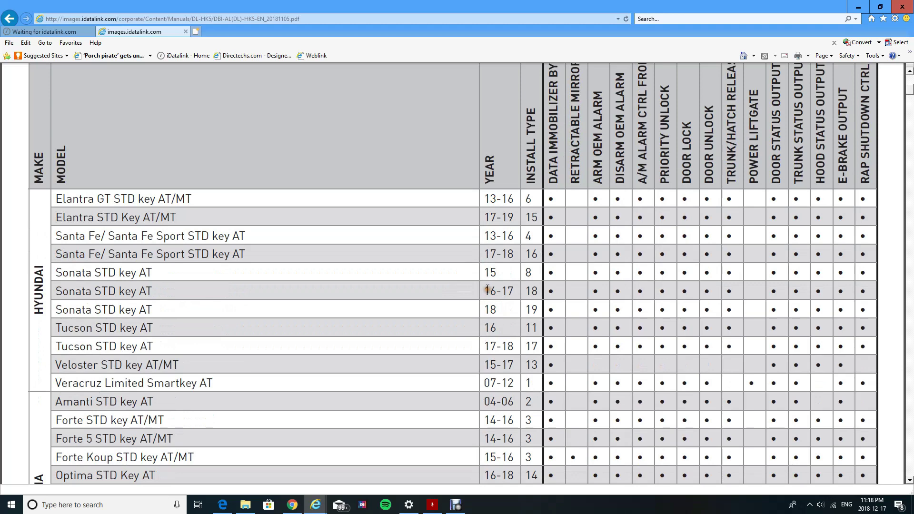
scroll(480, 289, "down", 1)
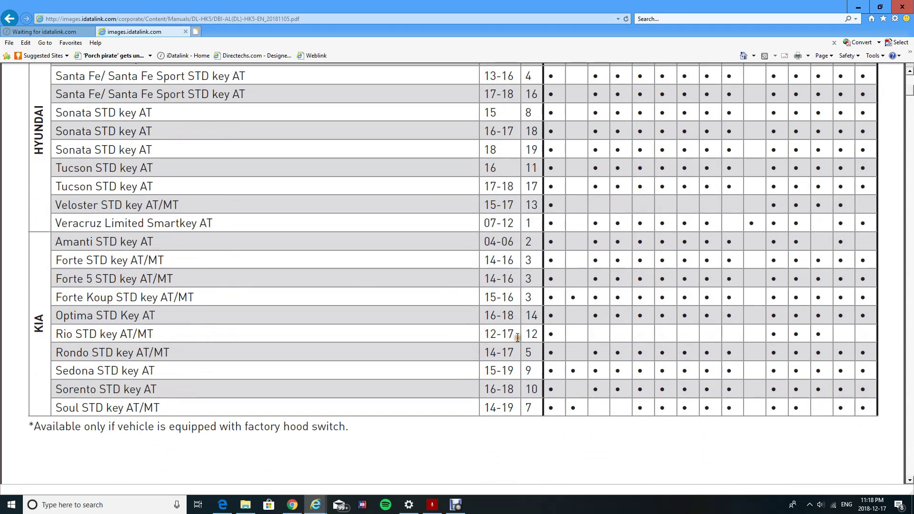
scroll(522, 336, "up", 3)
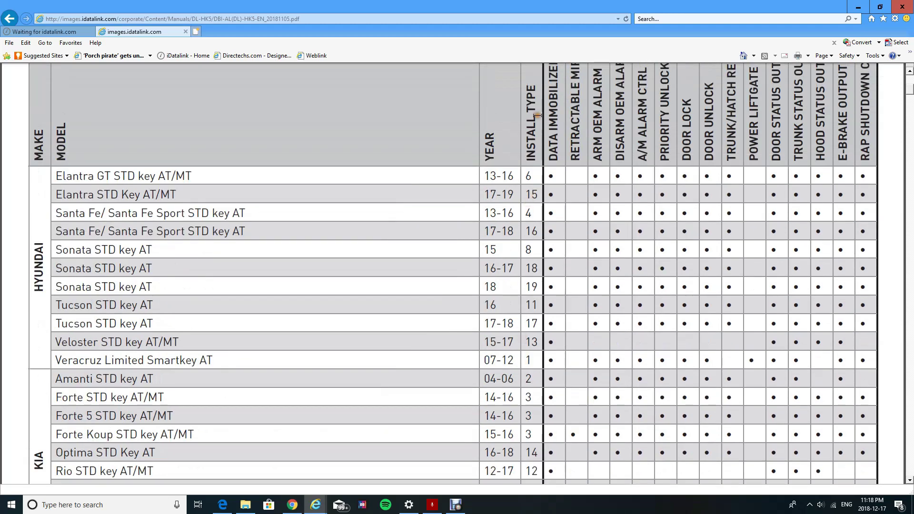
Scroll on to page 3, the Type 1 Wire Cross Reference Chart.
scroll(516, 404, "down", 2)
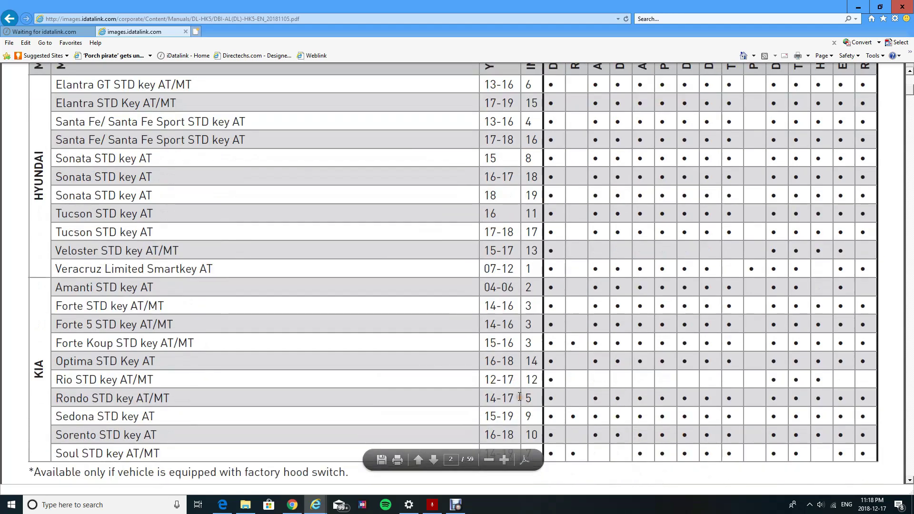
scroll(519, 397, "down", 1)
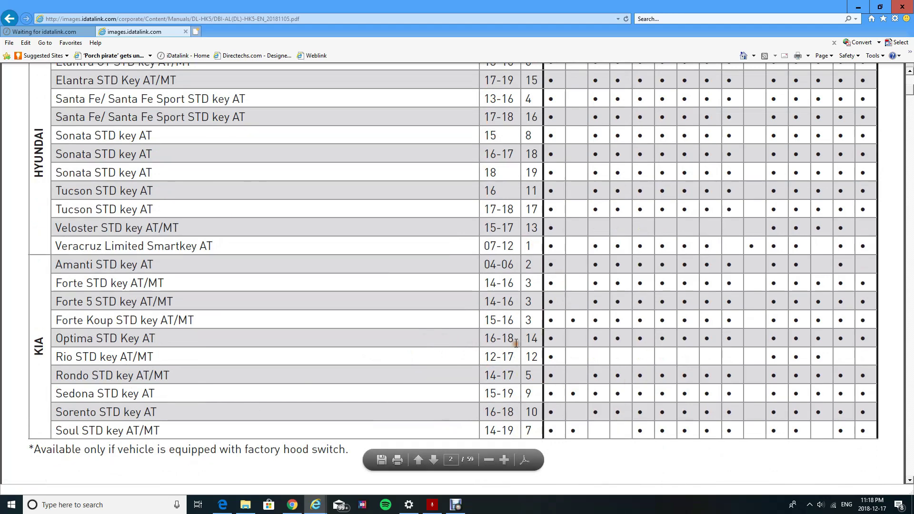
scroll(516, 344, "down", 5)
scroll(564, 284, "down", 15)
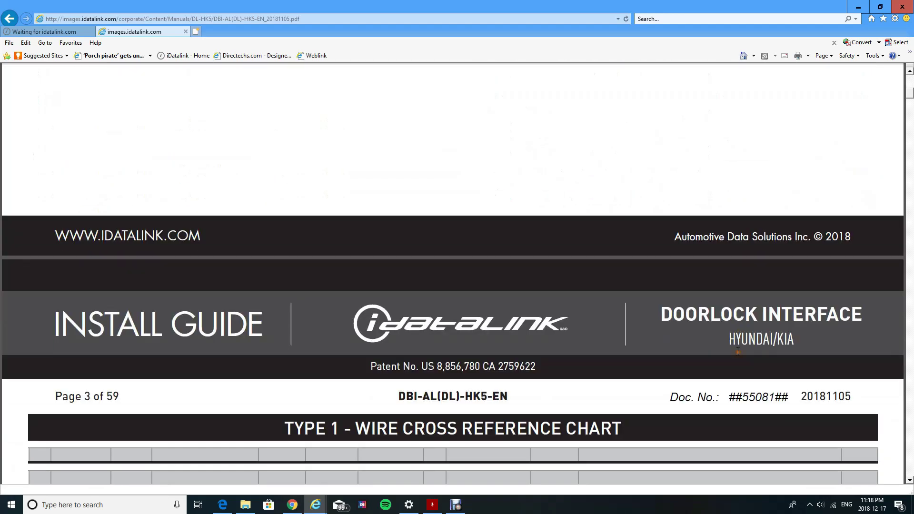